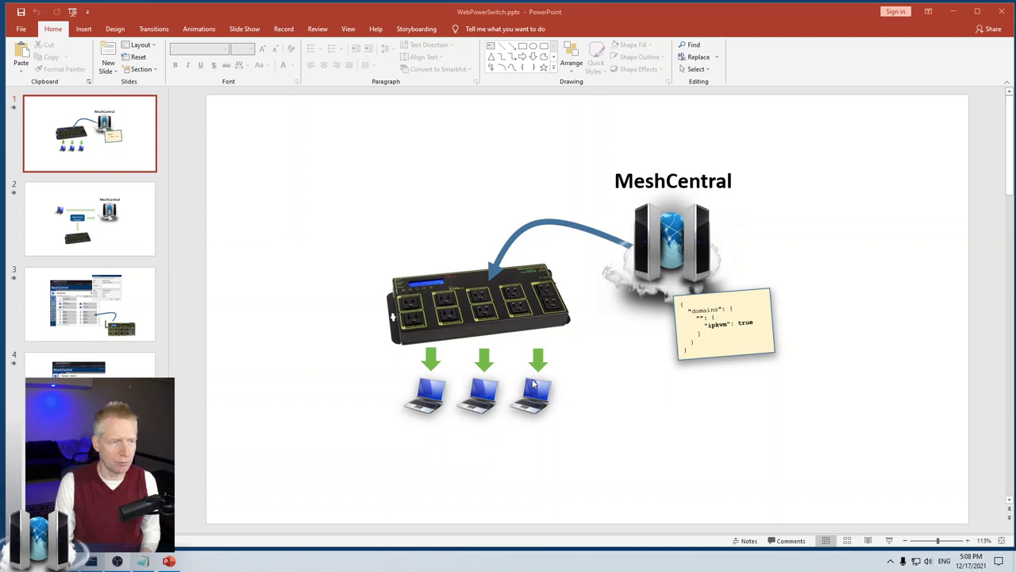
- Show slide 2 with the laptop, Device Group Manager and power switch diagram
left_click(108, 225)
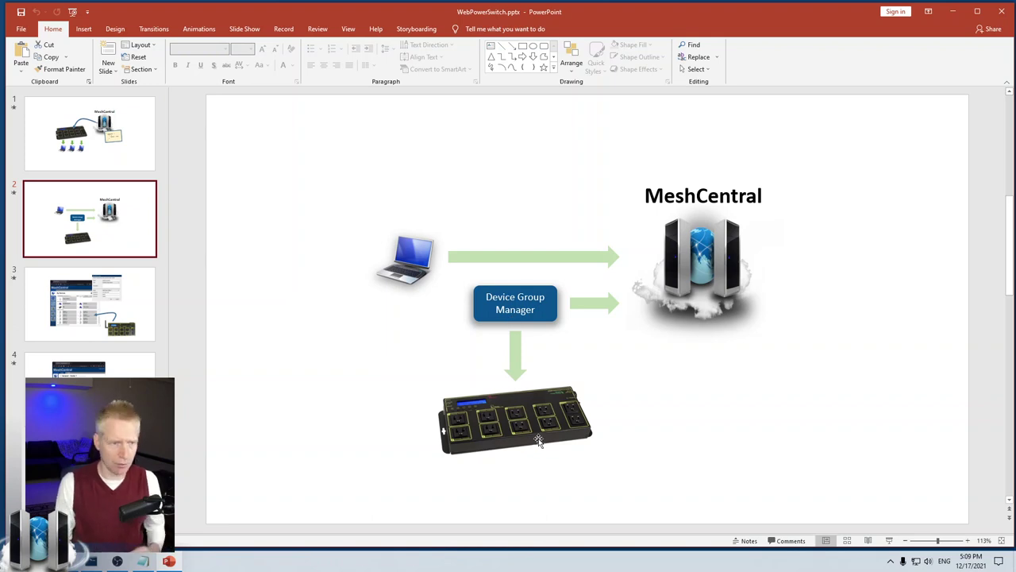
- Display slide 3 with the New Device Group screenshot for a WebPowerSwitch
left_click(98, 308)
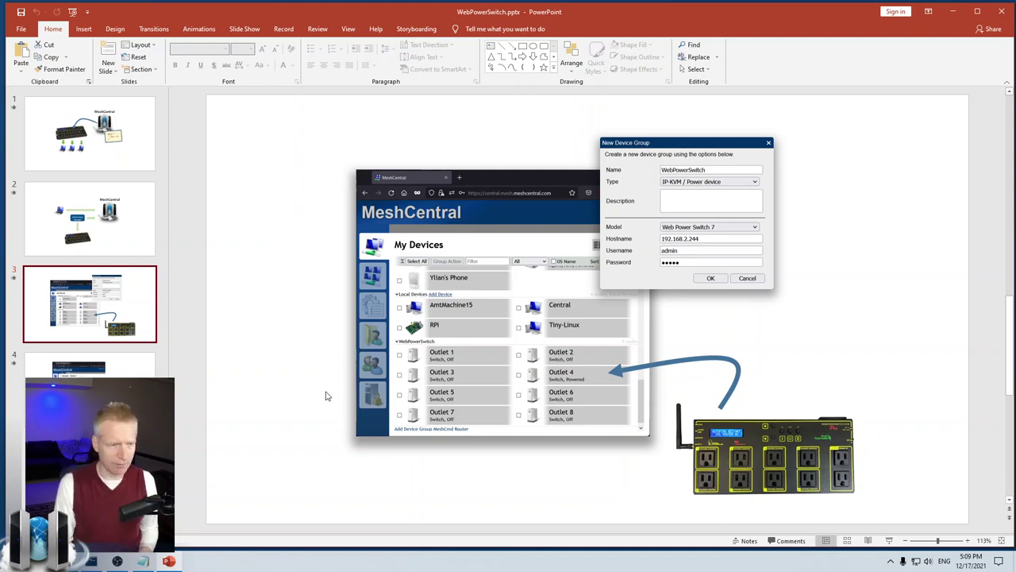
- Advance to slide 4 showing the Outlet 1 and Outlet 4 power-state histories
key("Page_Down")
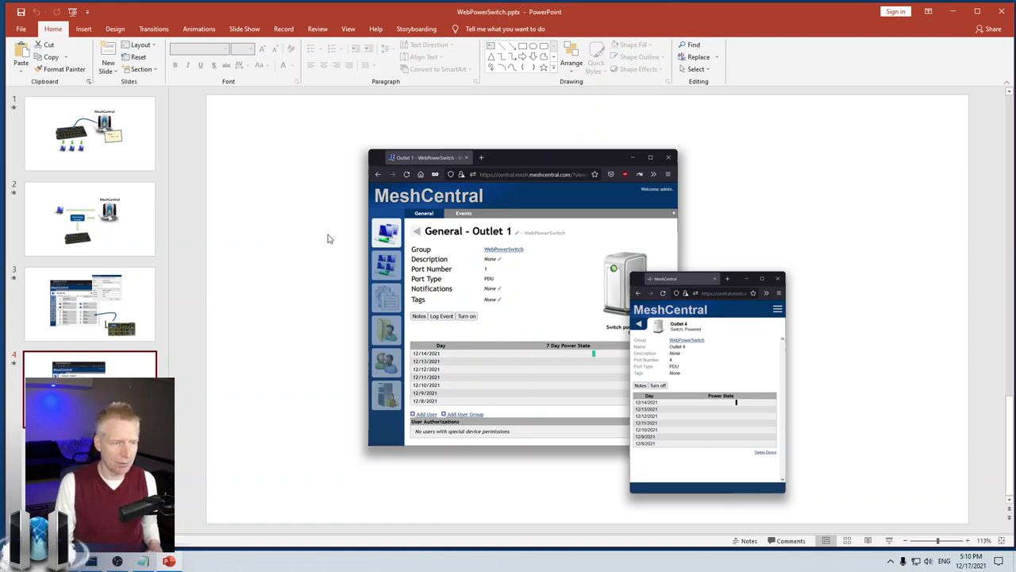
- Return the deck to slide 1, minimize PowerPoint and bring the MeshCentral browser forward
left_click(131, 157)
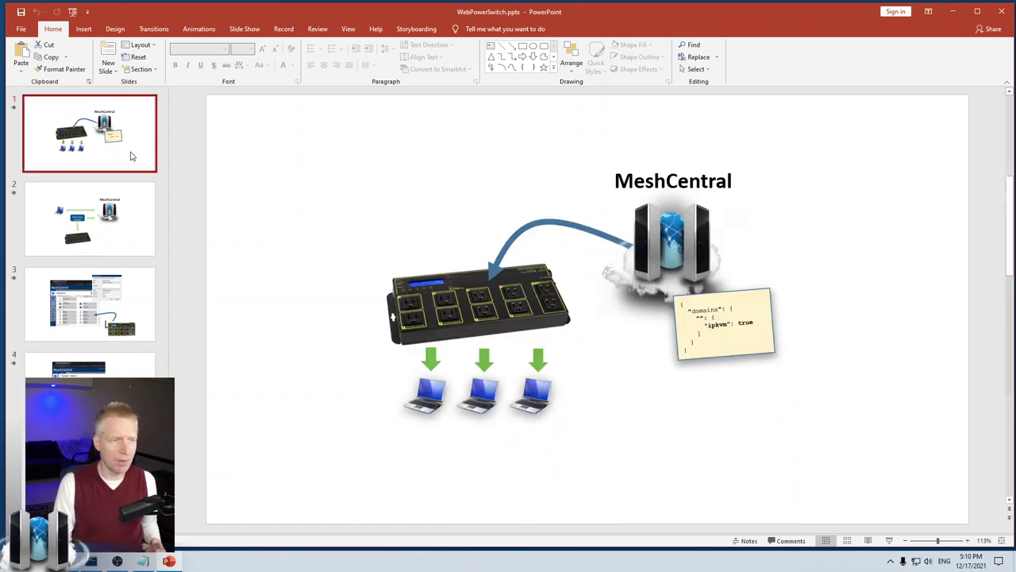
left_click(952, 11)
left_click(202, 125)
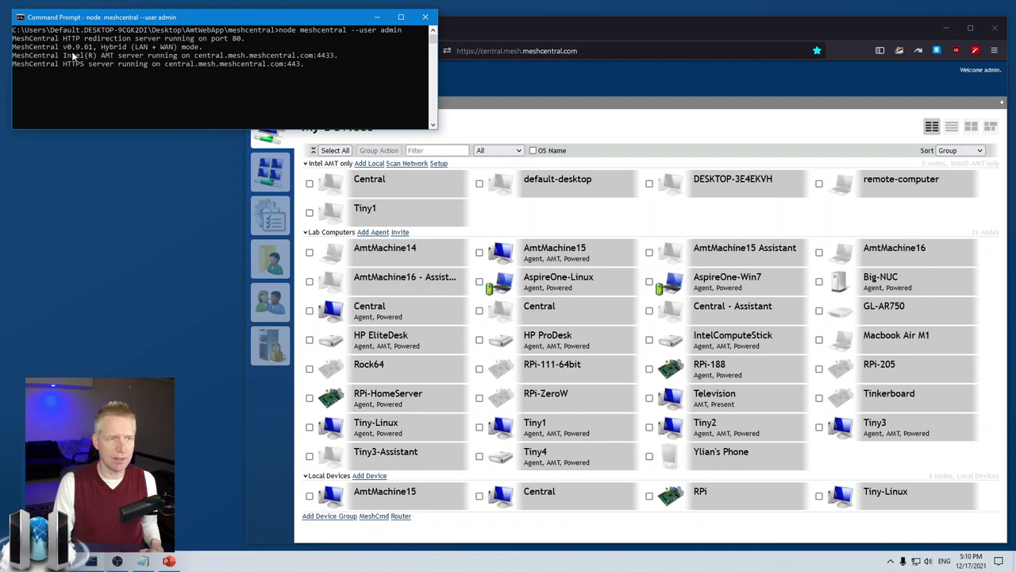
left_click(565, 137)
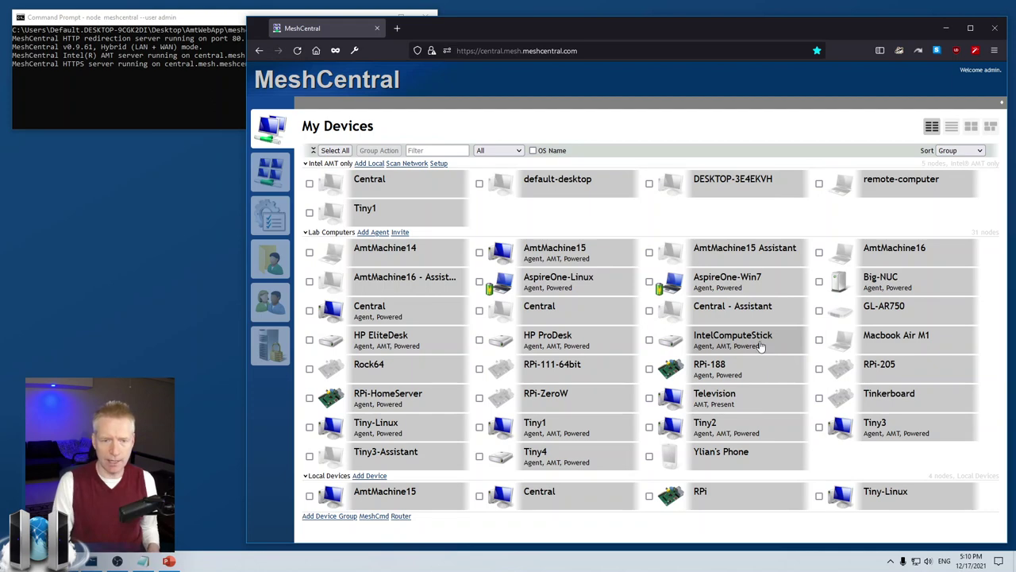
- Briefly connect to and disconnect AmtMachine15's remote desktop, then return to My Devices
left_click(597, 262)
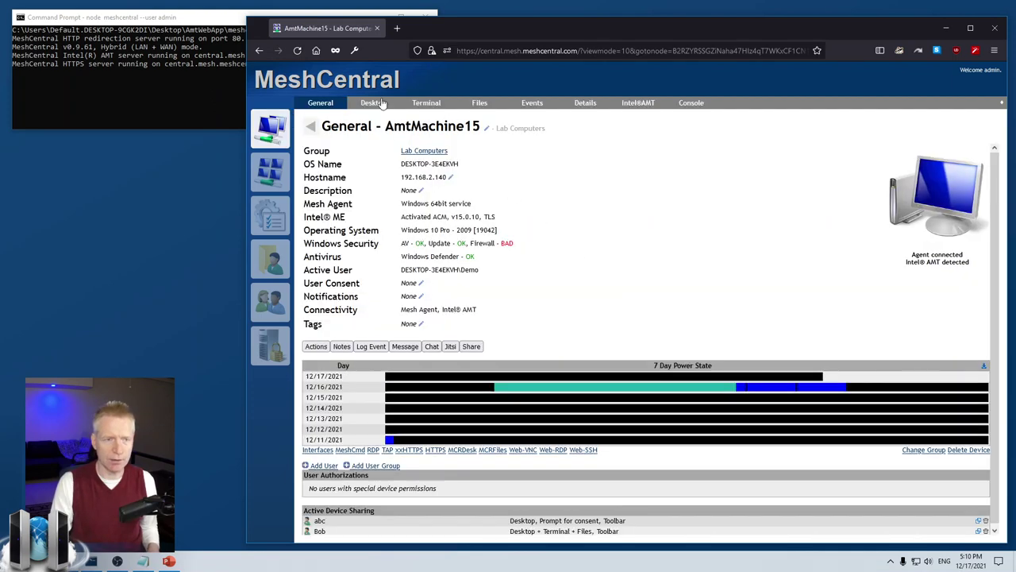
left_click(373, 102)
left_click(318, 150)
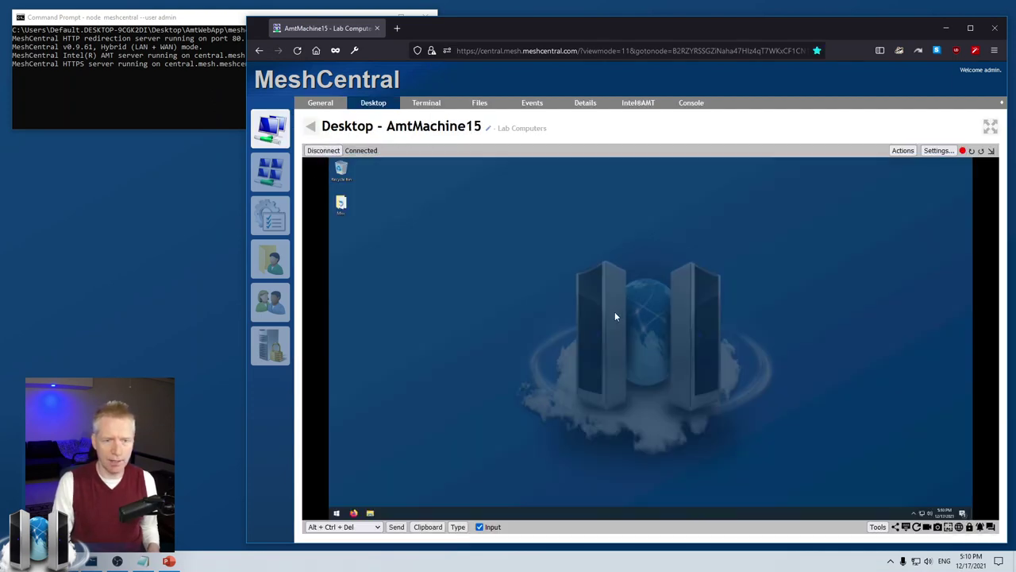
left_click(322, 150)
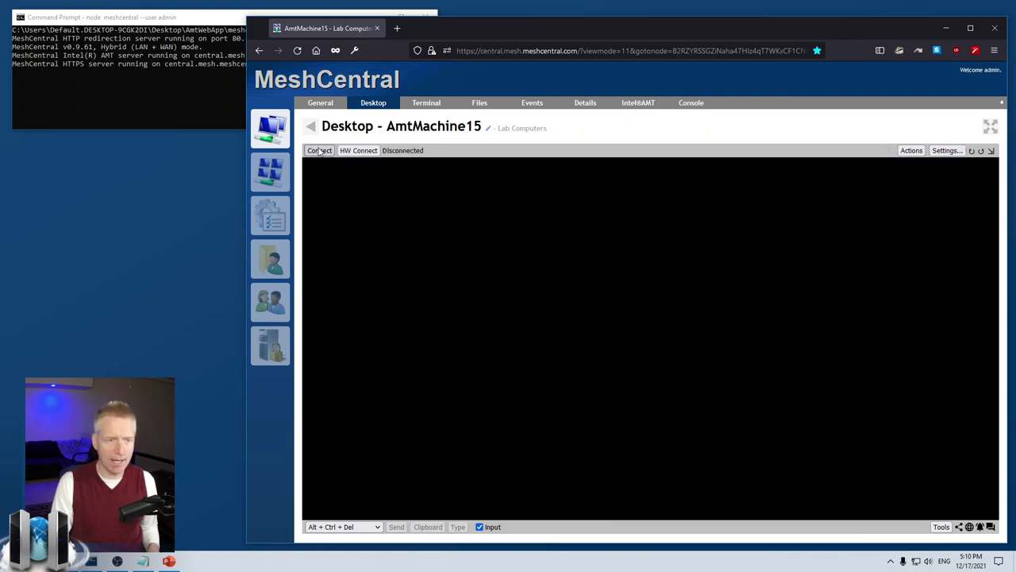
left_click(311, 126)
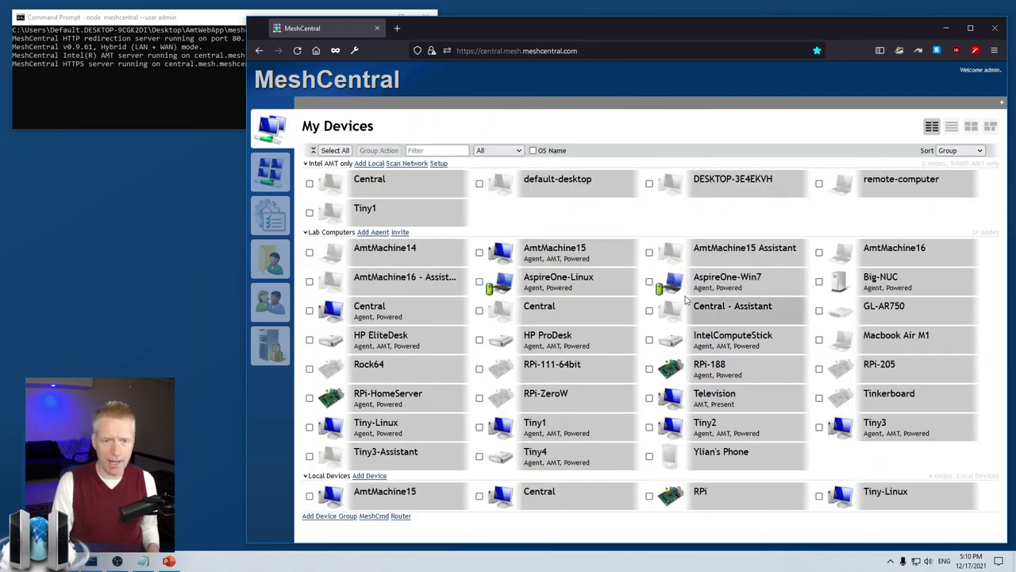
- Start a new device group of type IP-KVM / Power device, model Web Power Switch 7
left_click(345, 518)
left_click(655, 213)
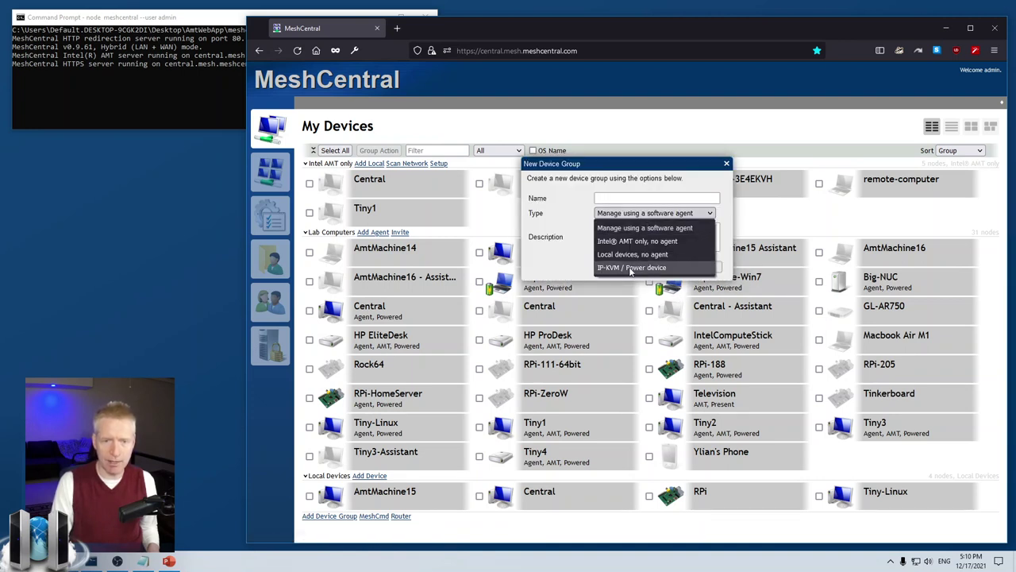
left_click(631, 267)
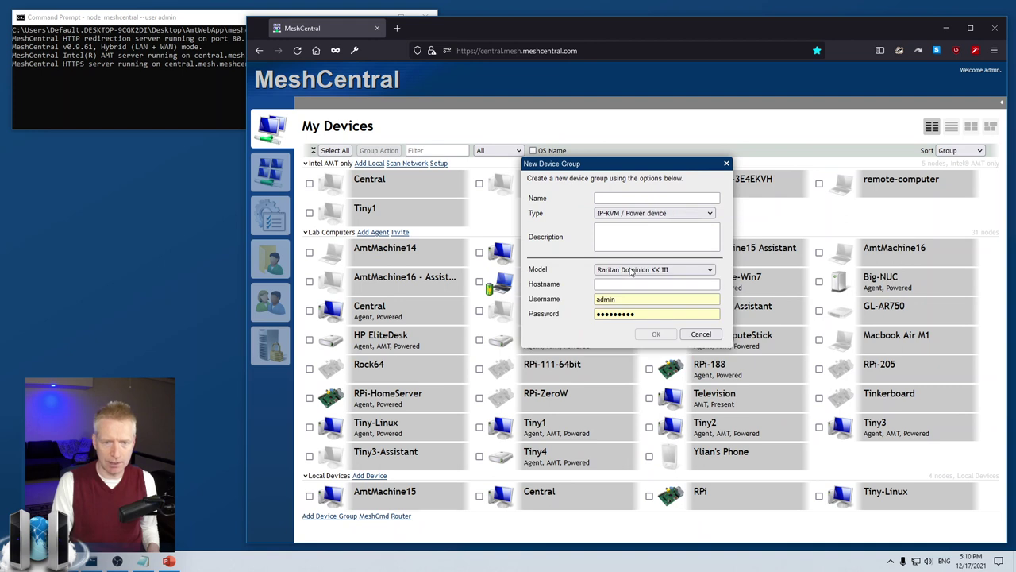
left_click(628, 270)
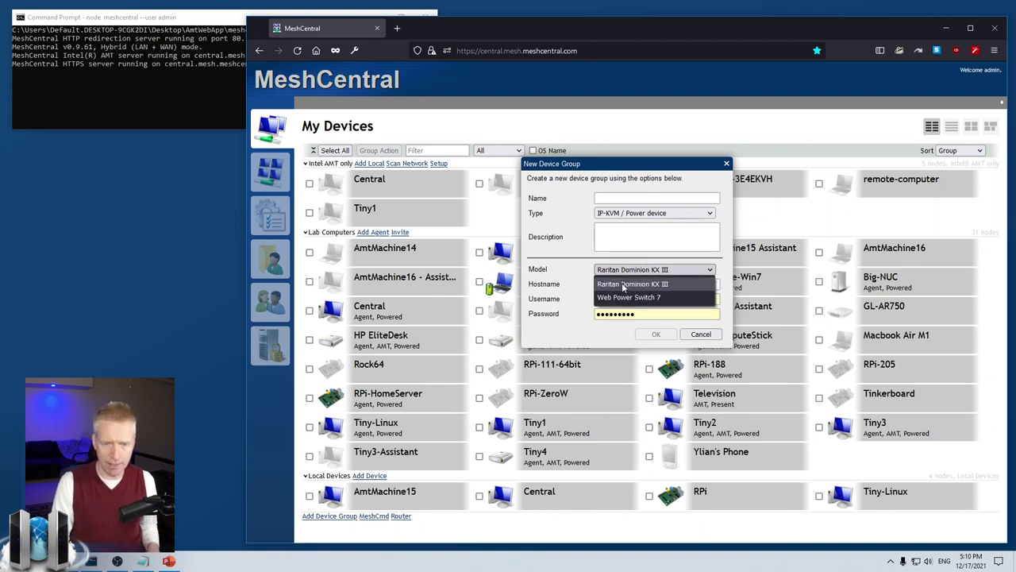
left_click(623, 297)
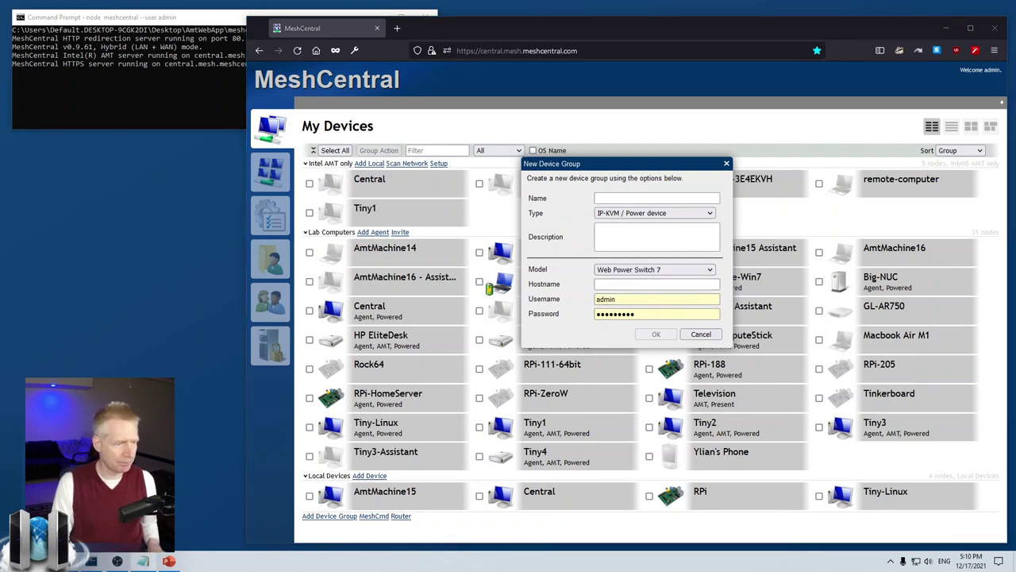
- Enter hostname 192.168.2.244, the switch's password, and group name WebSwitch
left_click(655, 284)
type("192.168.2.244")
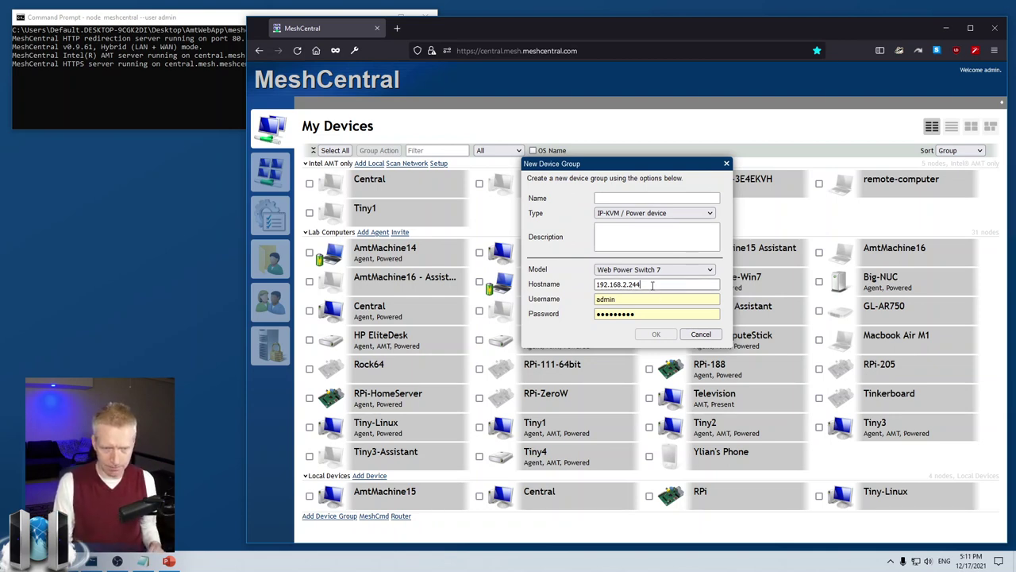
type(":")
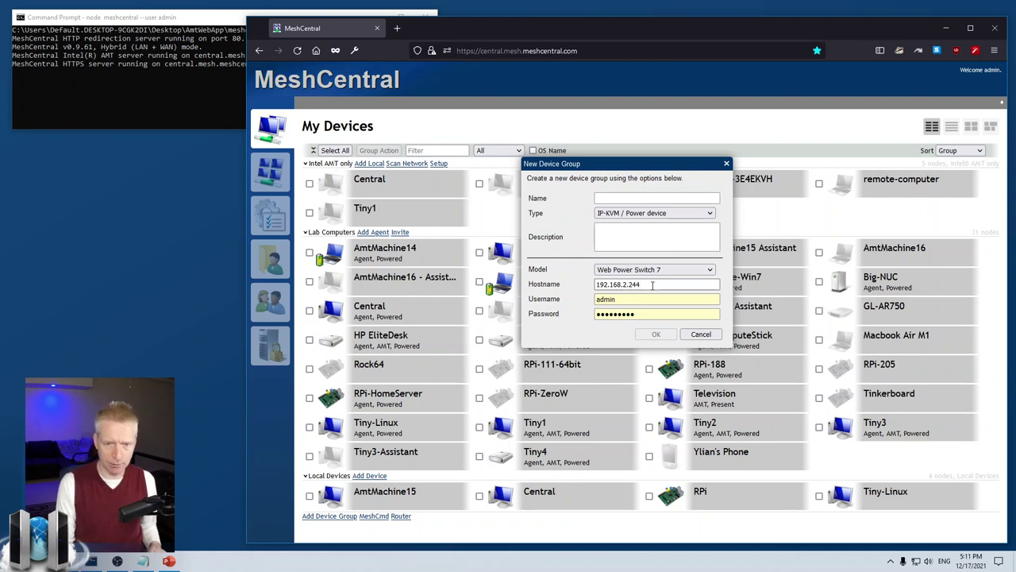
left_click(640, 313)
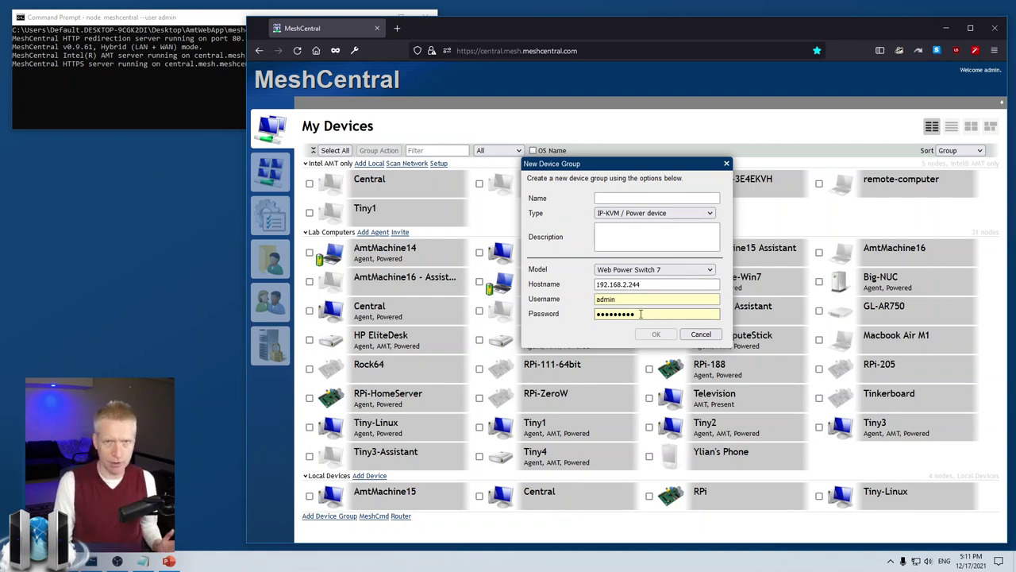
double_click(641, 313)
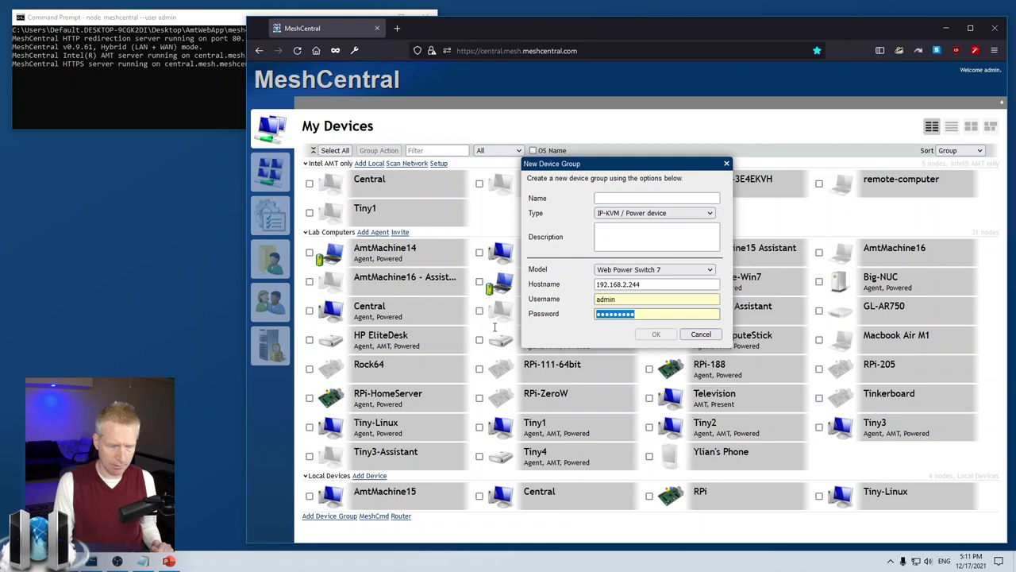
type("admin")
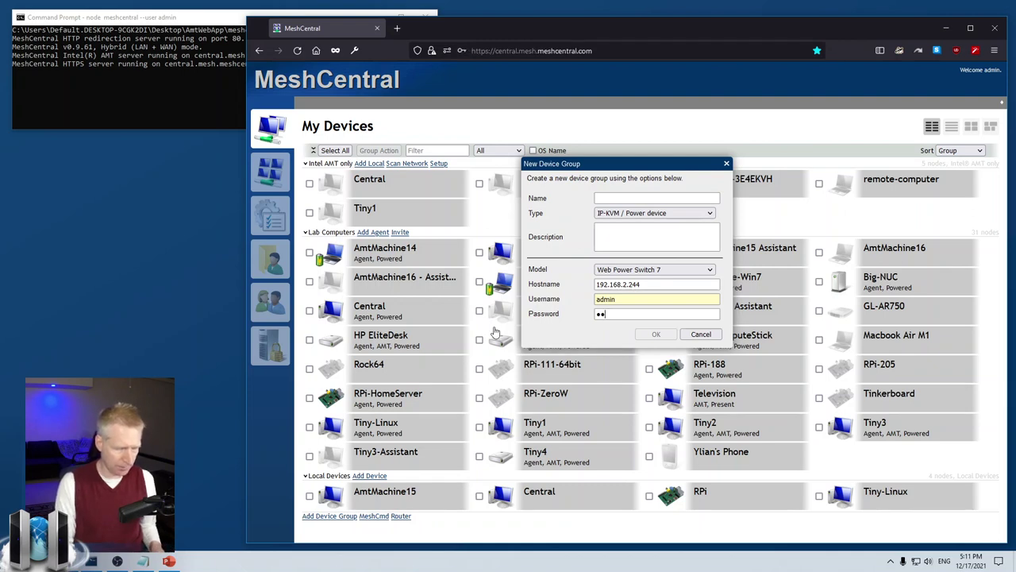
left_click(621, 198)
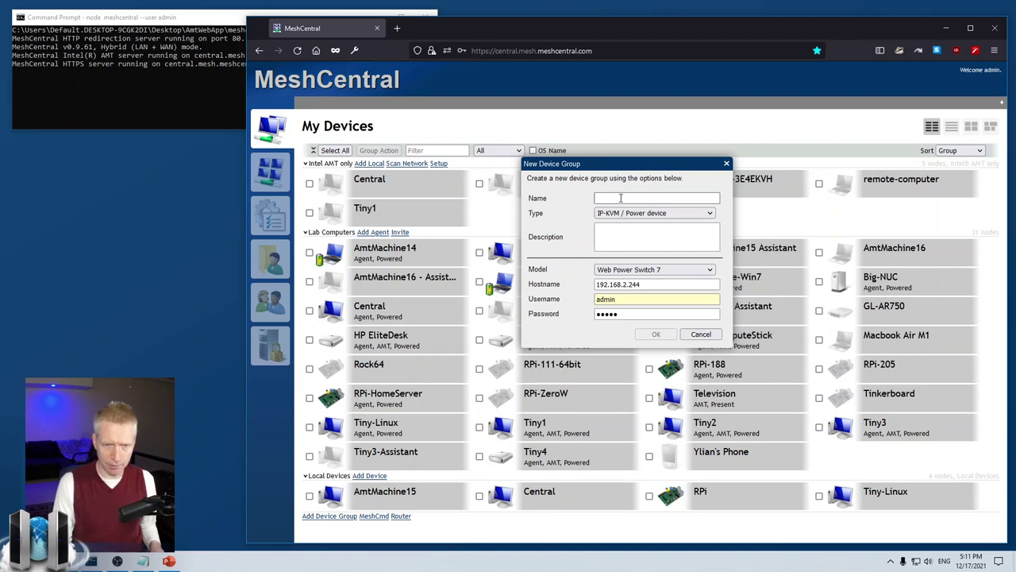
type("WebSw")
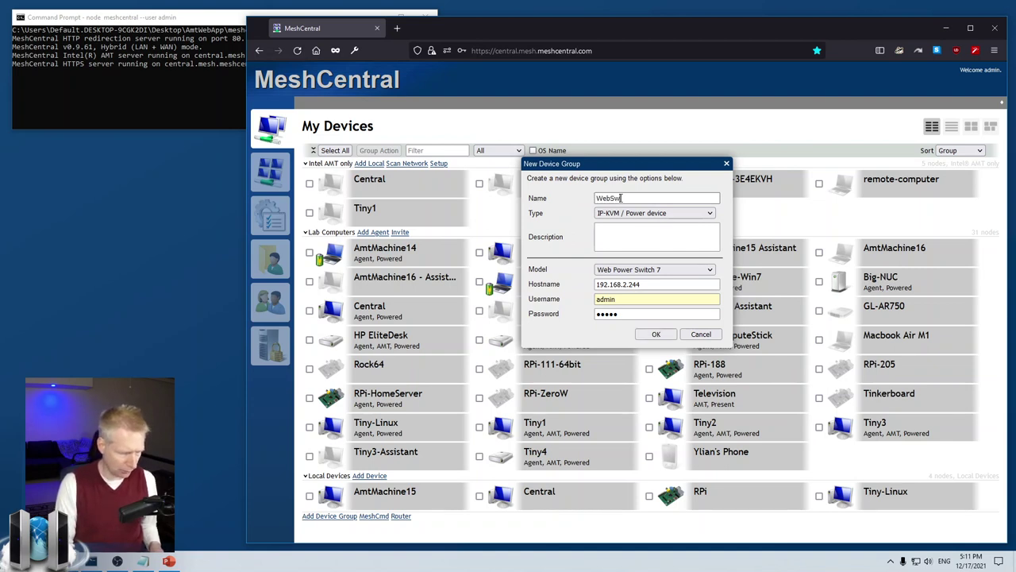
type("itch")
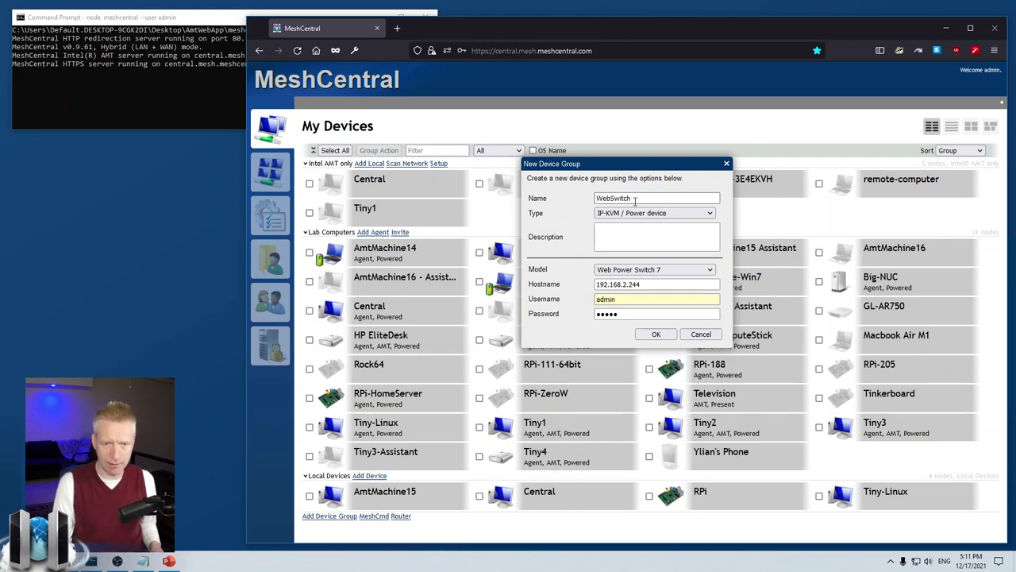
- Create the WebSwitch group and scroll down to its Outlets 1–8
left_click(656, 334)
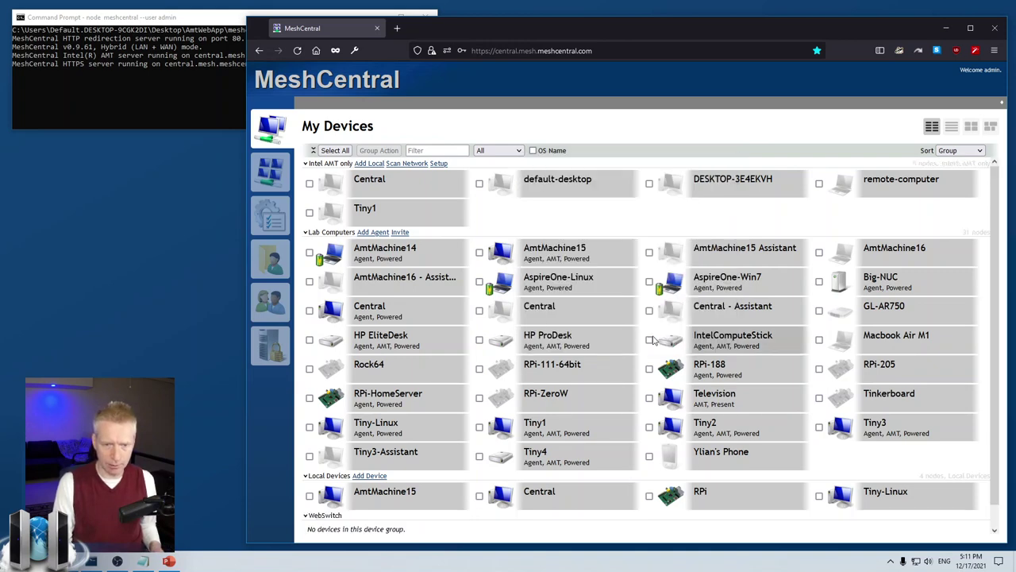
scroll(508, 397, "down", 2)
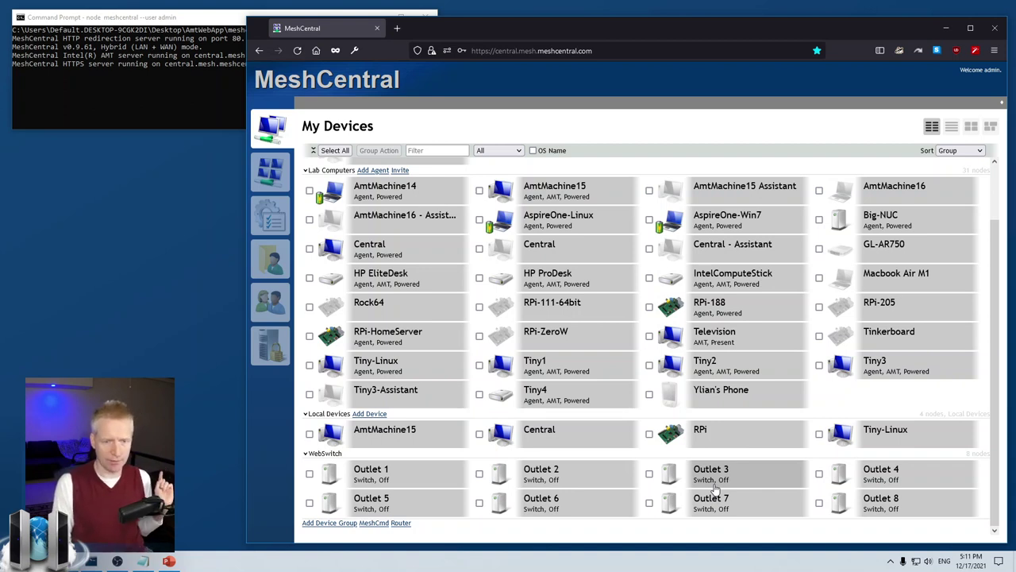
left_click(397, 472)
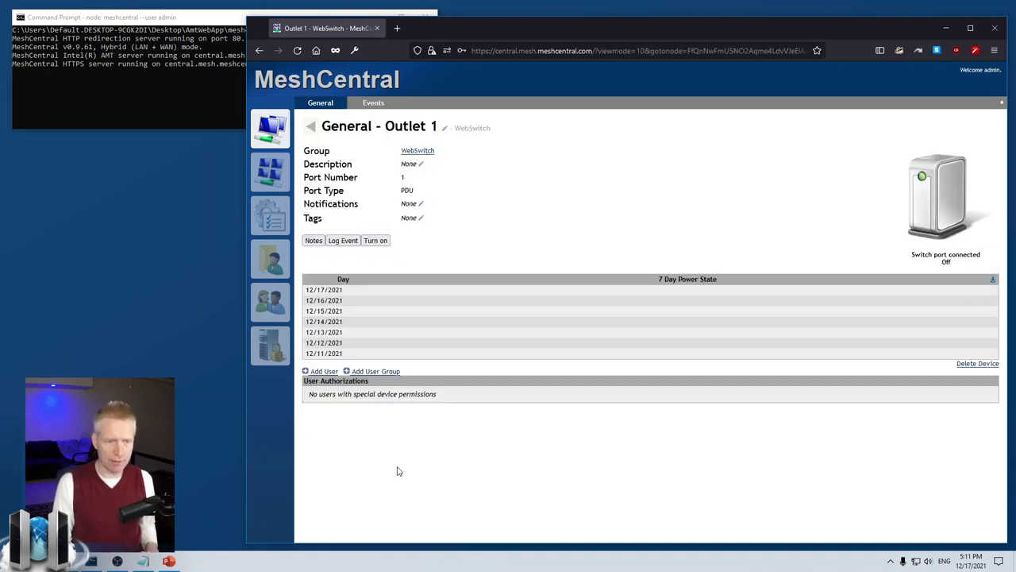
left_click(444, 128)
left_click_drag(675, 182, 553, 183)
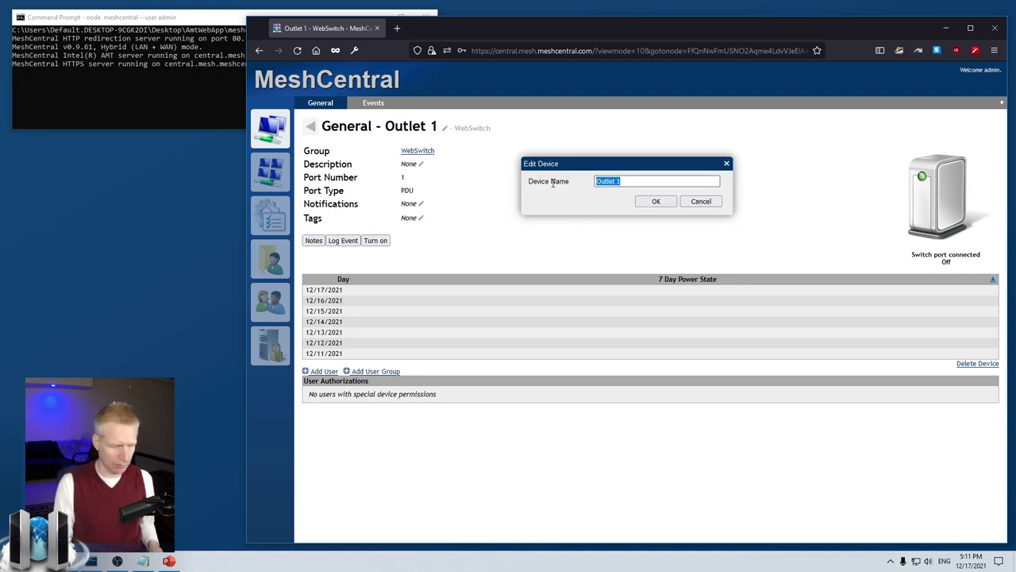
type("TestDevice")
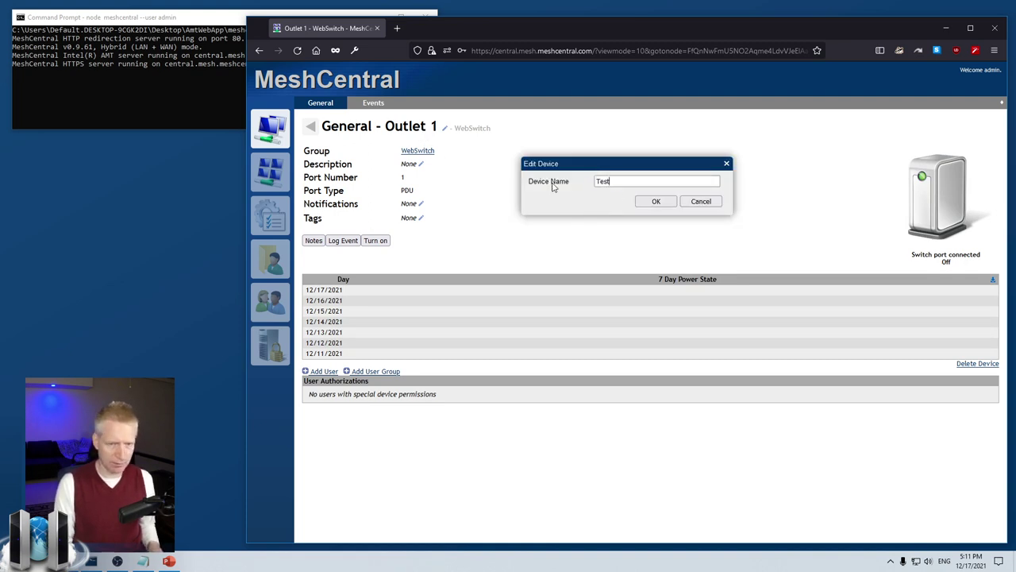
left_click(654, 202)
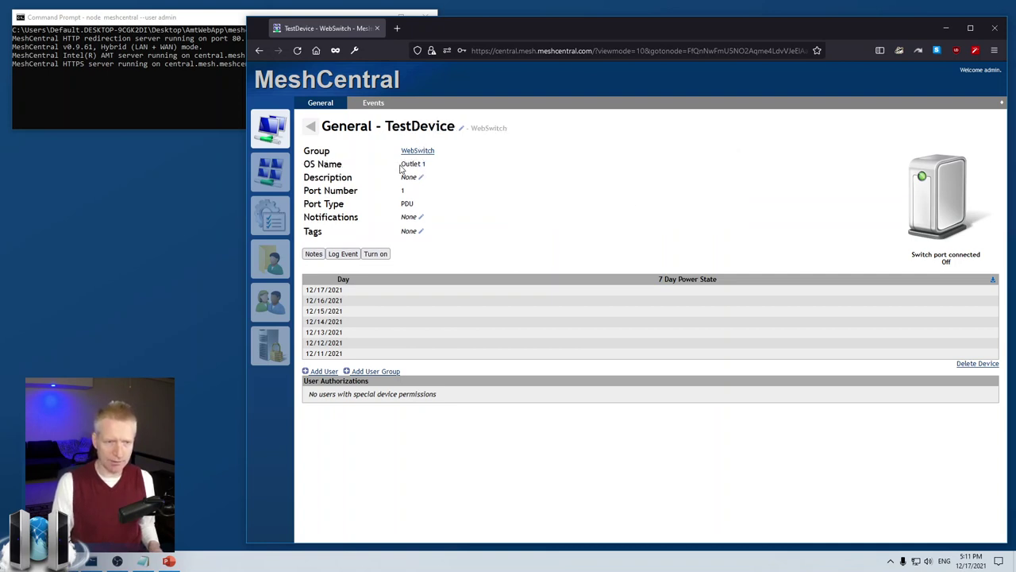
left_click_drag(400, 164, 434, 165)
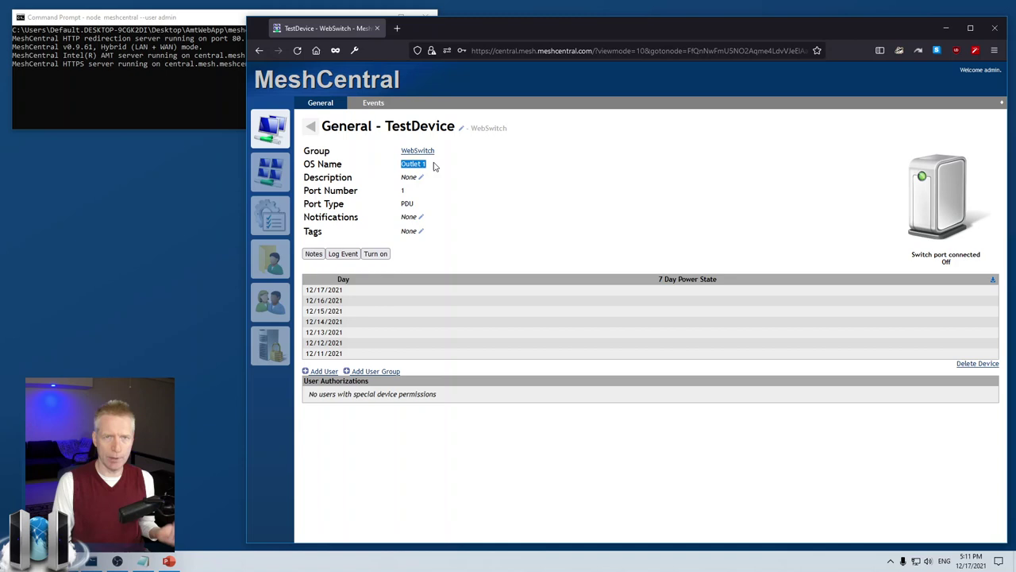
left_click(435, 165)
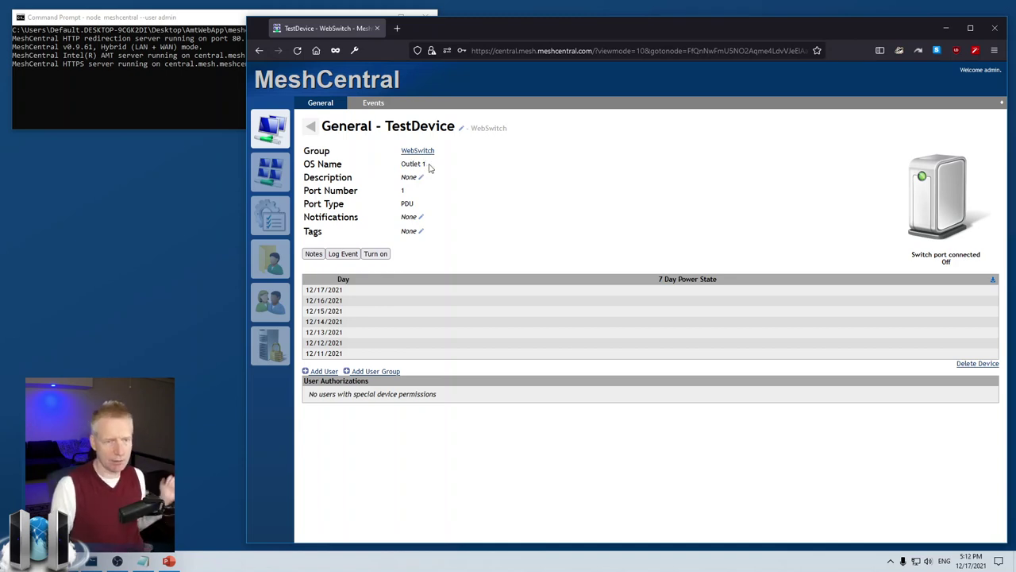
double_click(436, 165)
left_click(433, 170)
left_click_drag(399, 200, 422, 193)
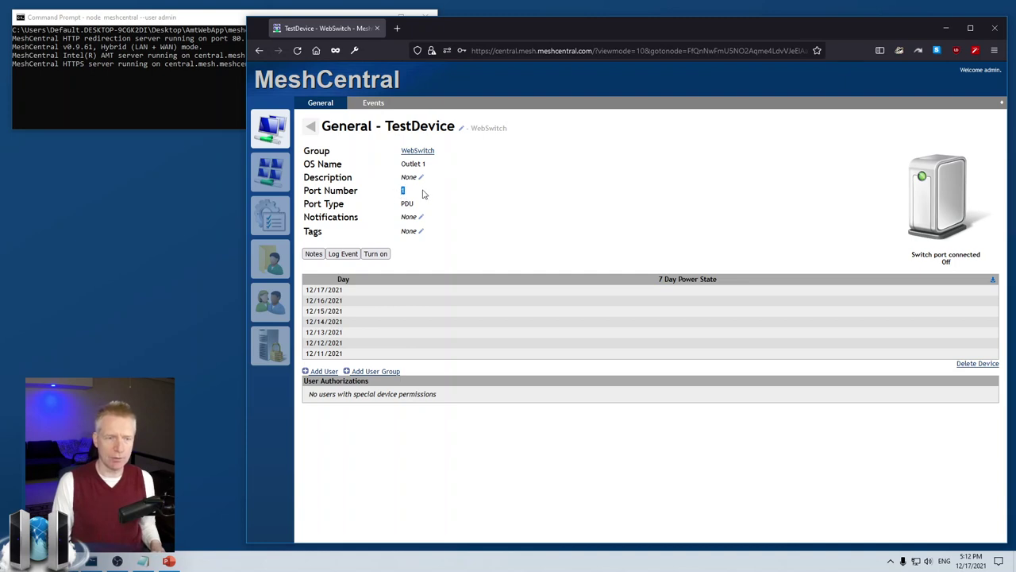
left_click(429, 196)
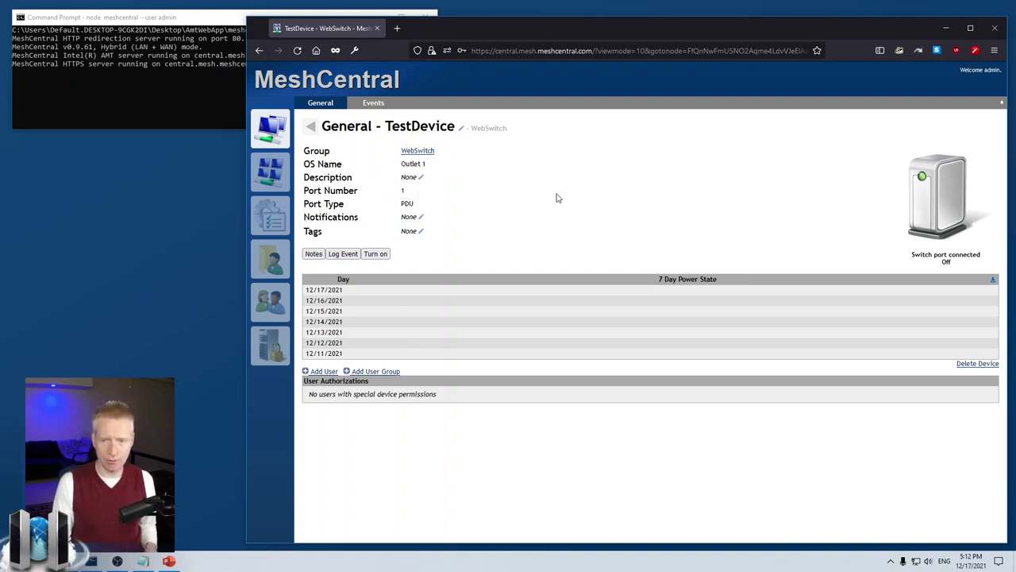
- Change TestDevice's icon from laptop to the desktop computer image, then return to My Devices
left_click(919, 194)
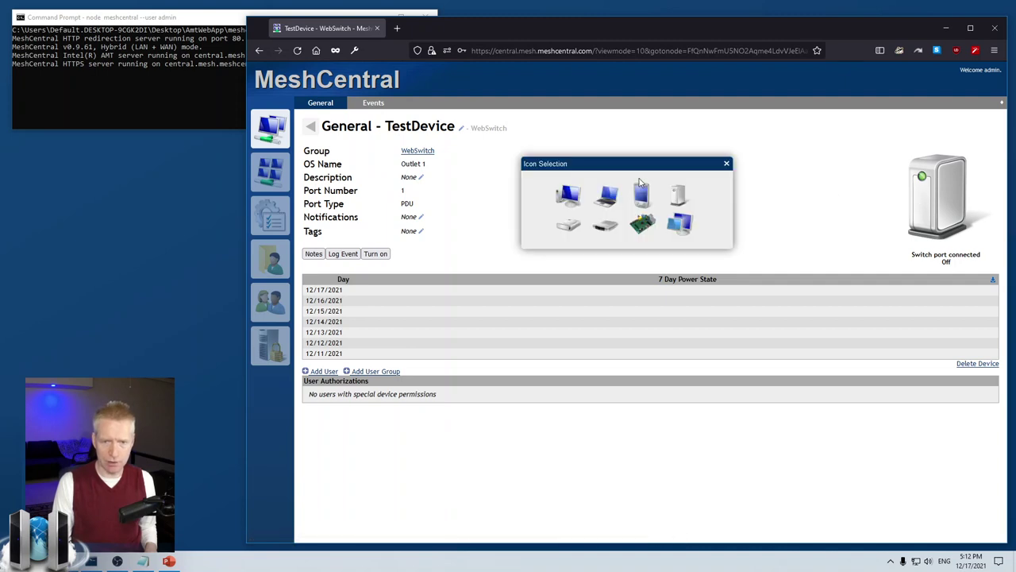
left_click(606, 201)
left_click(942, 208)
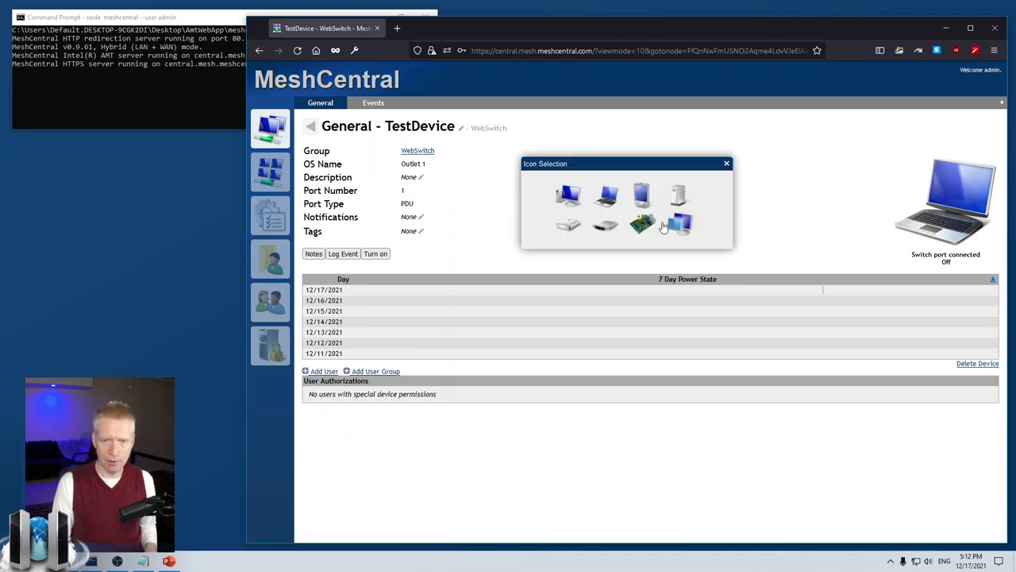
left_click(561, 203)
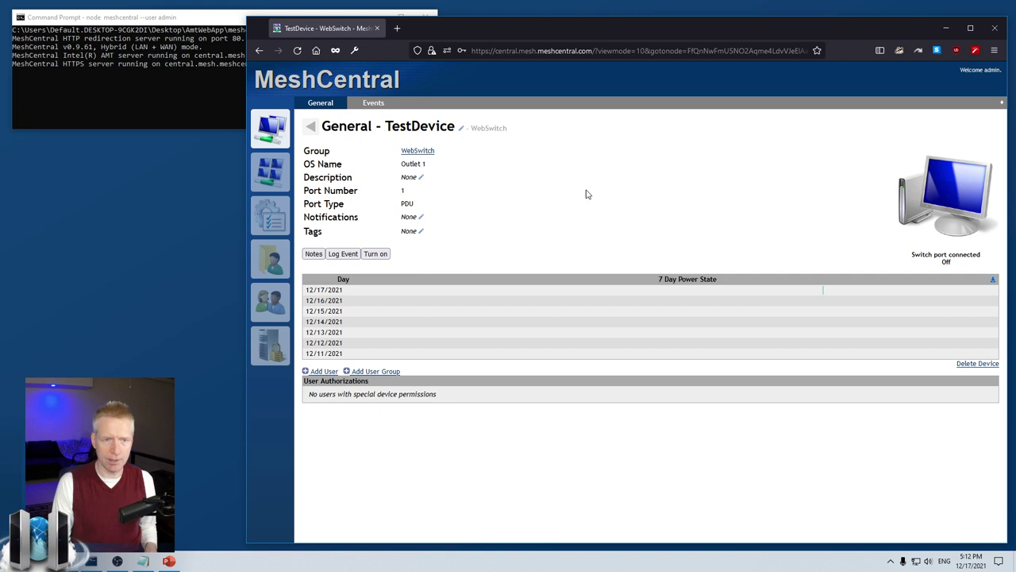
left_click(310, 126)
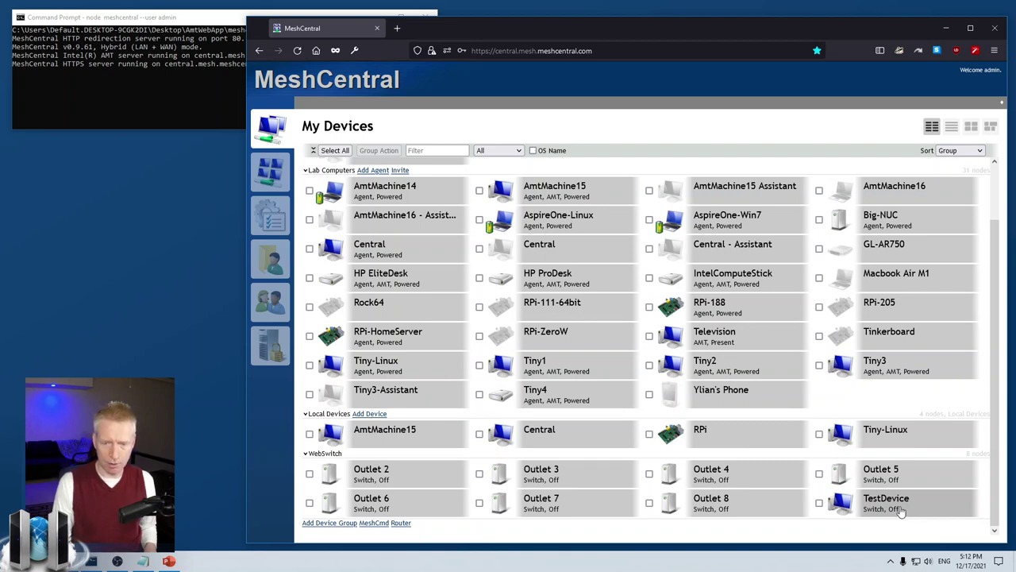
- Turn Outlet 8 on and off twice with confirmations, leaving it off, then return to My Devices
left_click(712, 499)
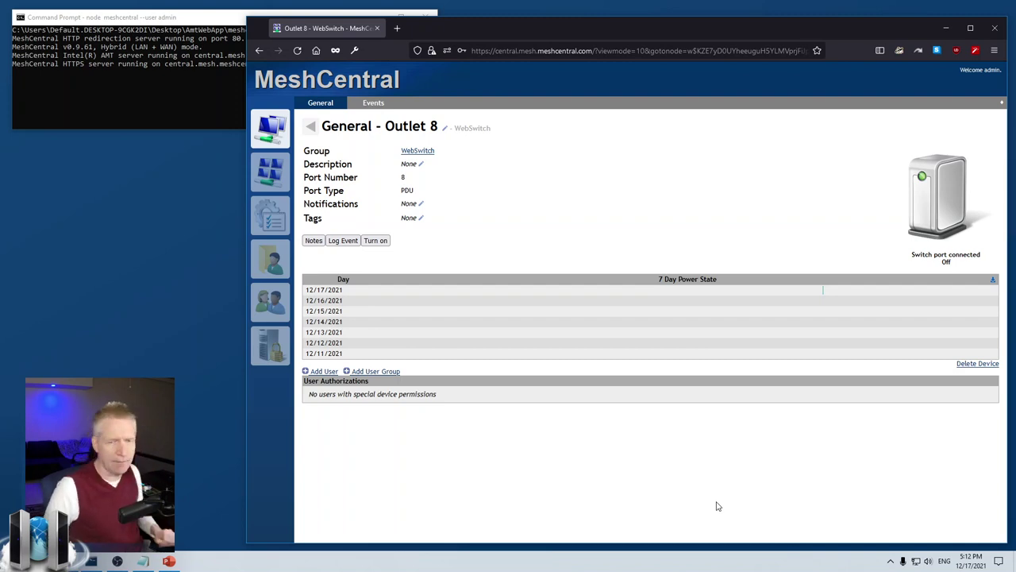
left_click(374, 241)
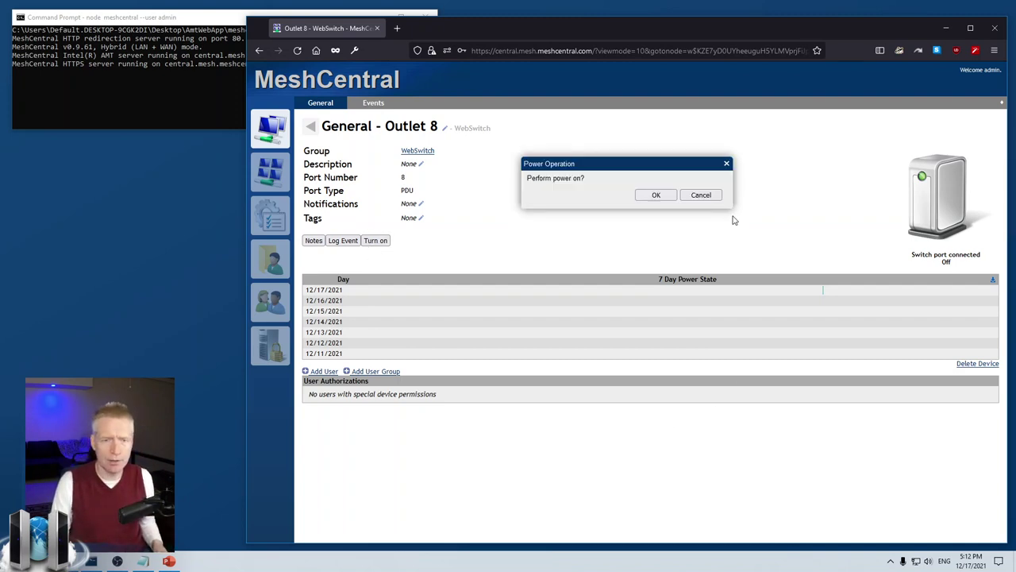
left_click(654, 195)
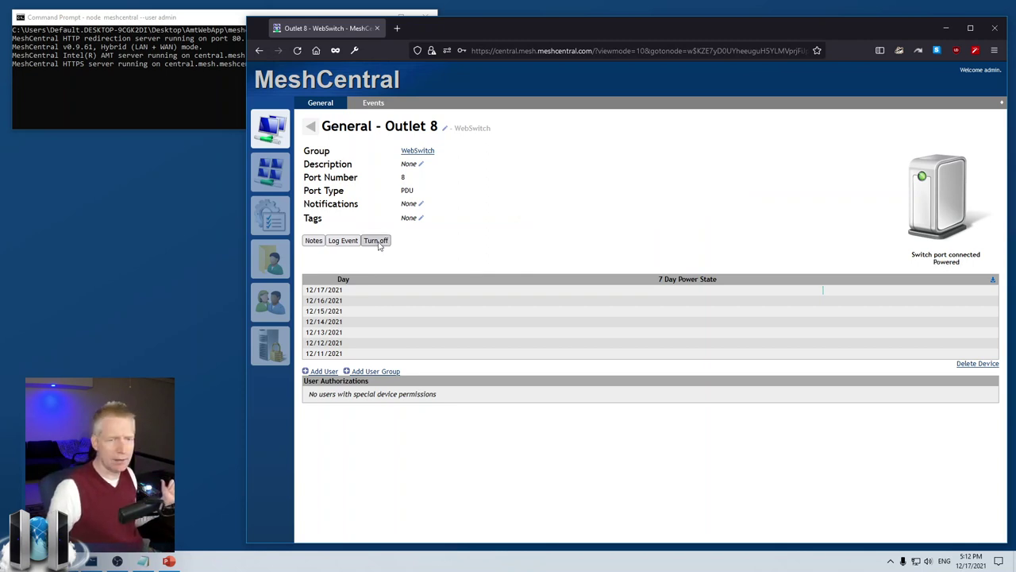
left_click(378, 240)
left_click(660, 196)
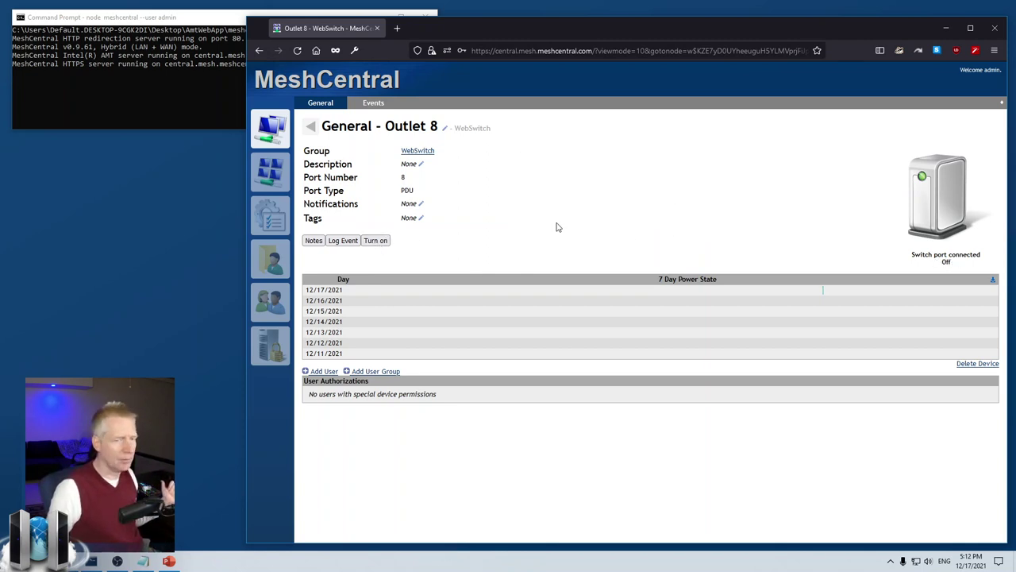
left_click(376, 240)
left_click(638, 196)
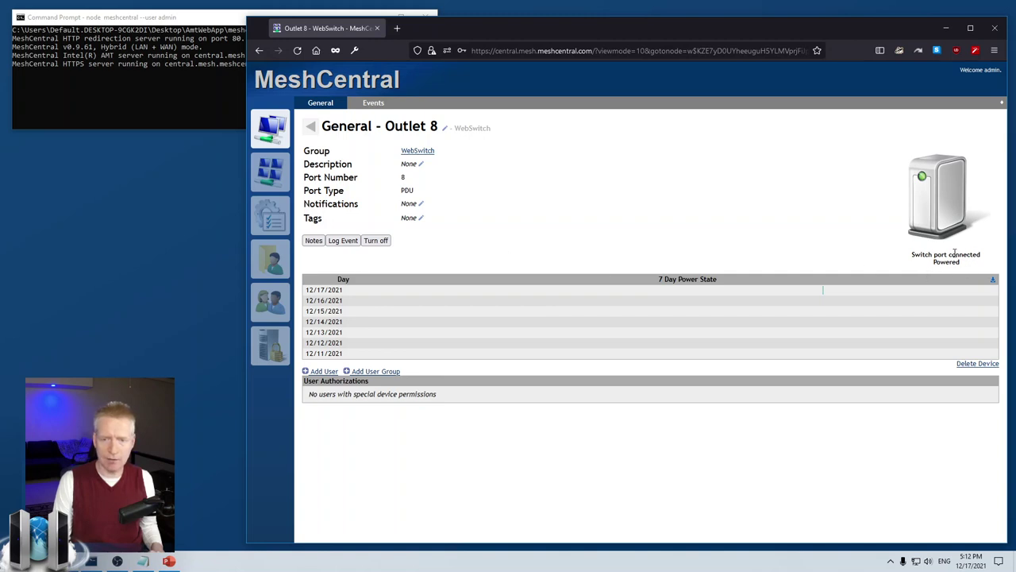
left_click(377, 240)
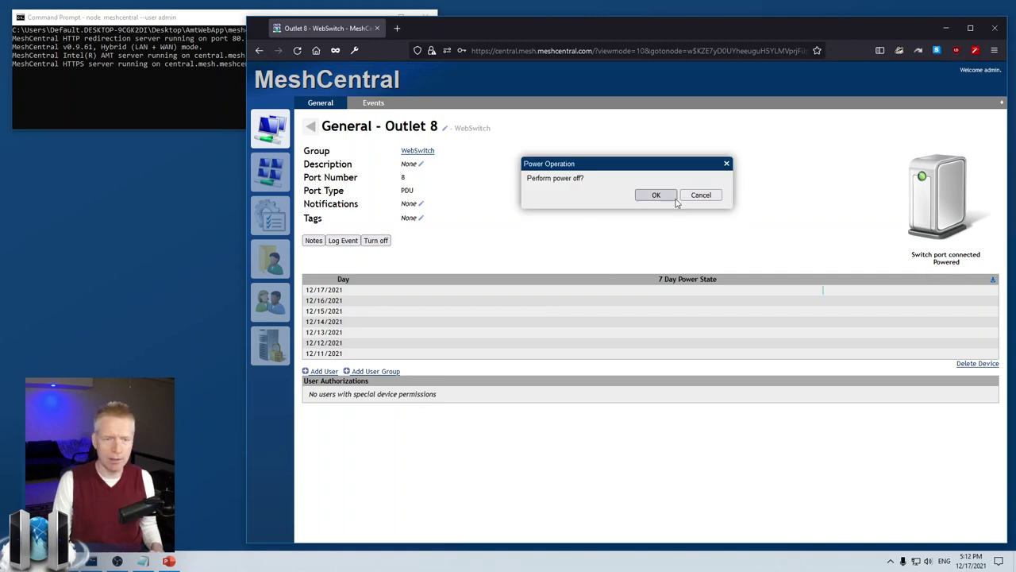
left_click(655, 196)
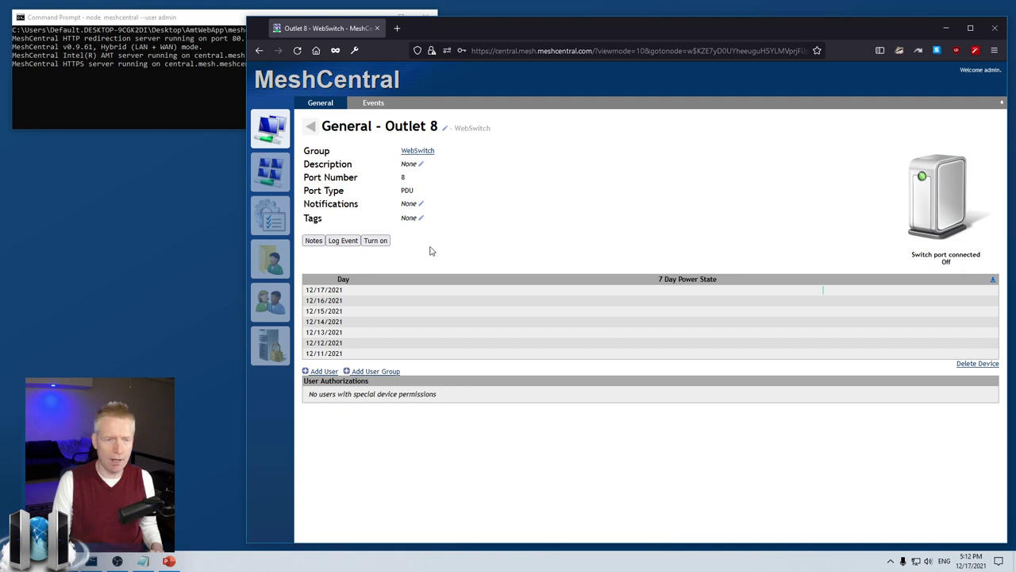
left_click(311, 126)
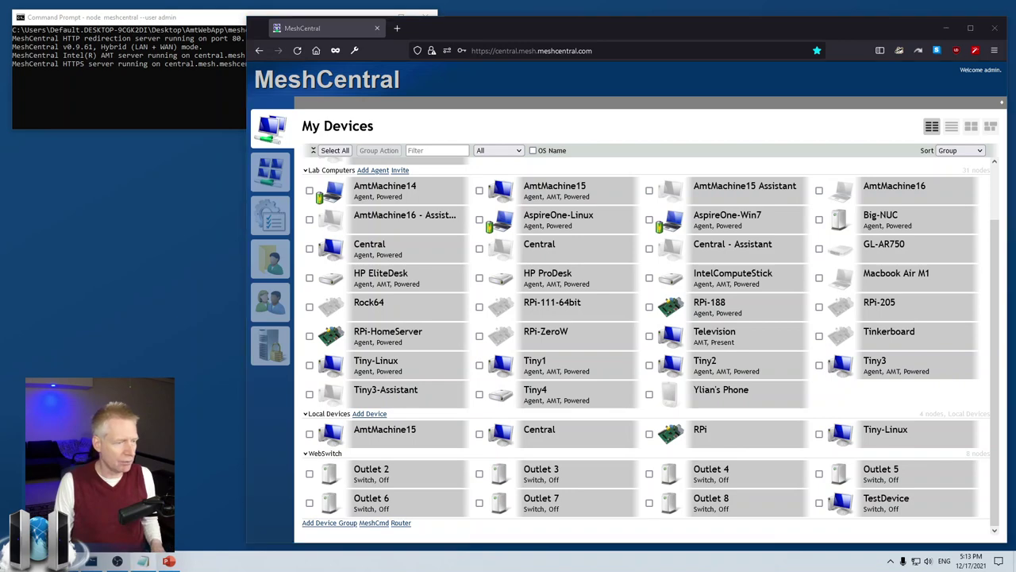
- Load 192.168.2.244 in a new tab and switch Outlet 2 ON
left_click(403, 29)
type("192.168.2.244")
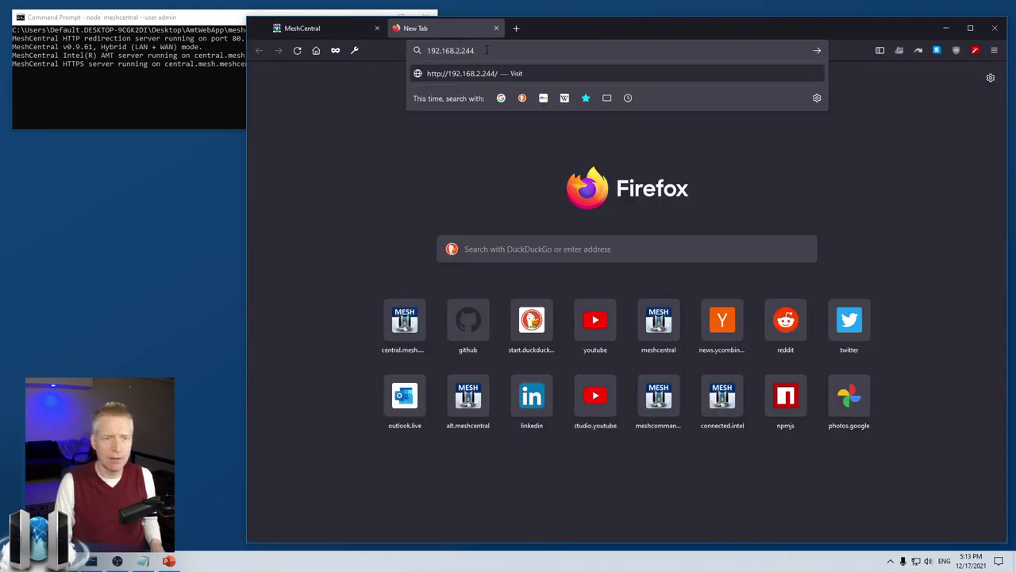
key("Return")
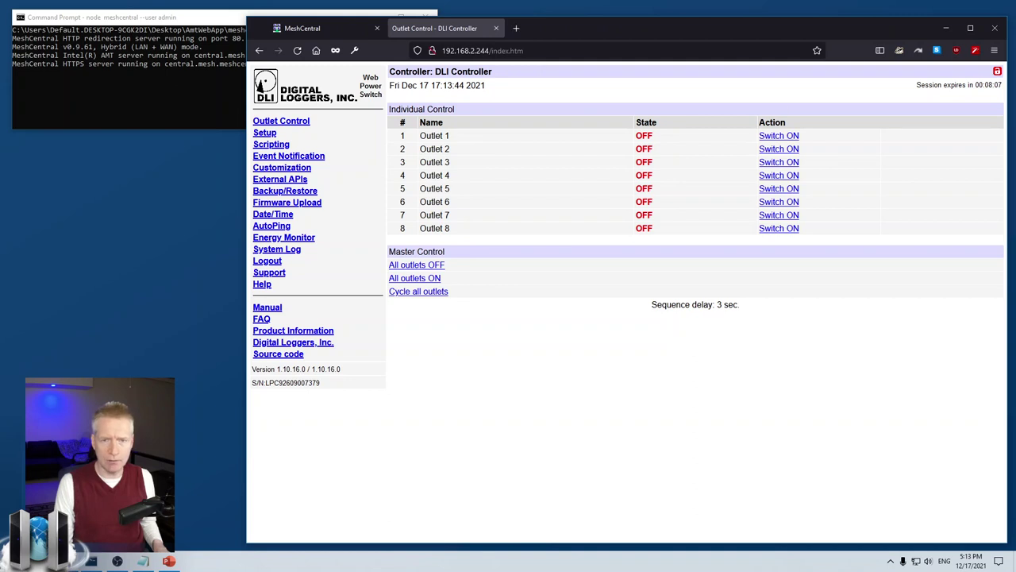
left_click(782, 149)
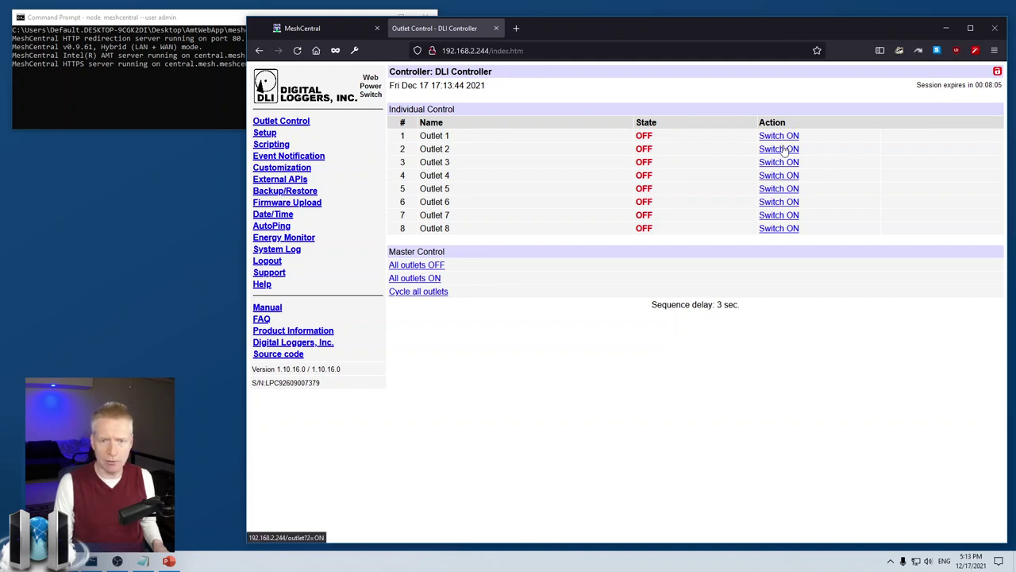
left_click(343, 29)
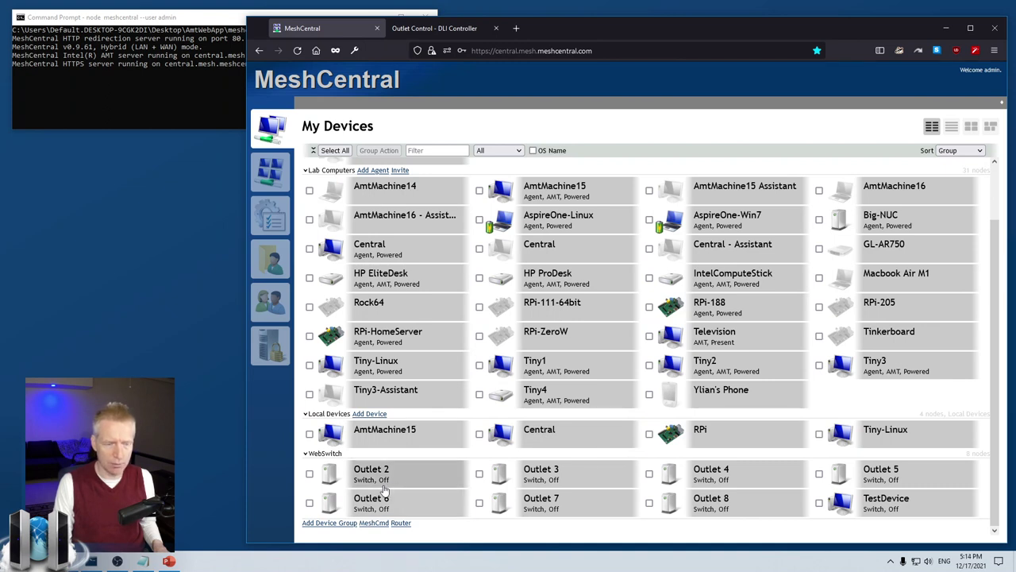
left_click(451, 29)
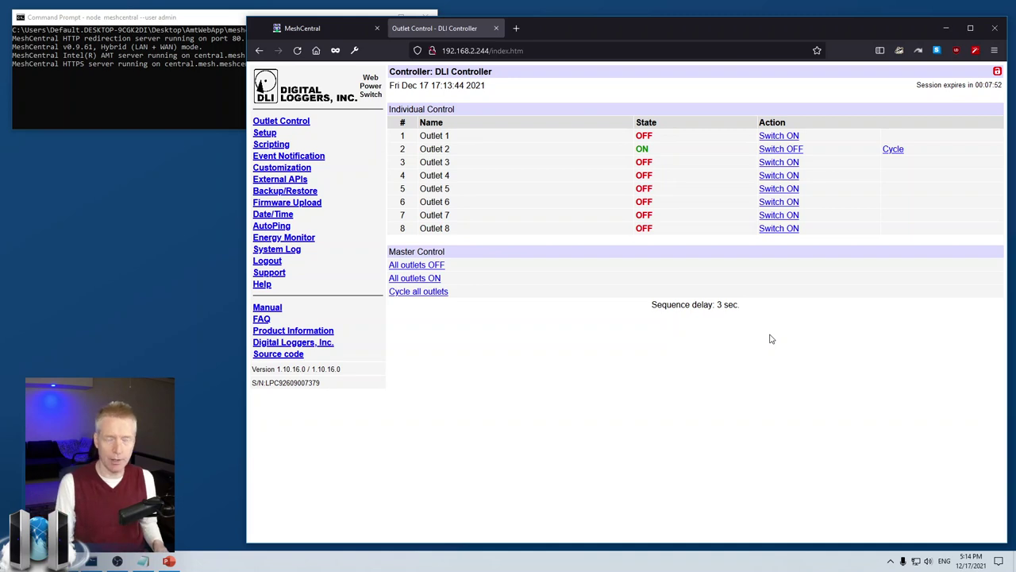
- Open the switch's Setup page and scroll through the outlet names and power-loss recovery settings
left_click(268, 132)
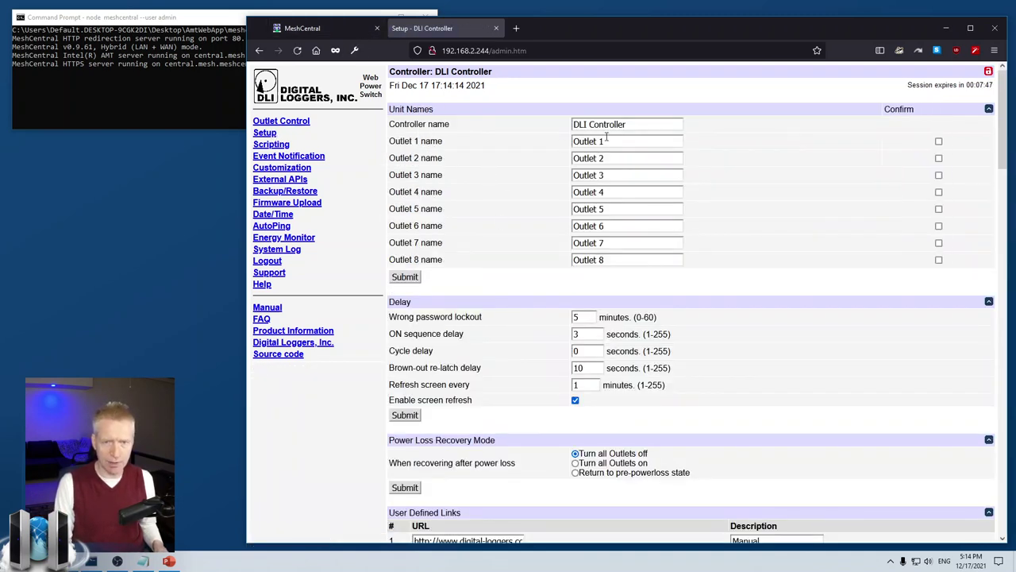
scroll(591, 318, "down", 4)
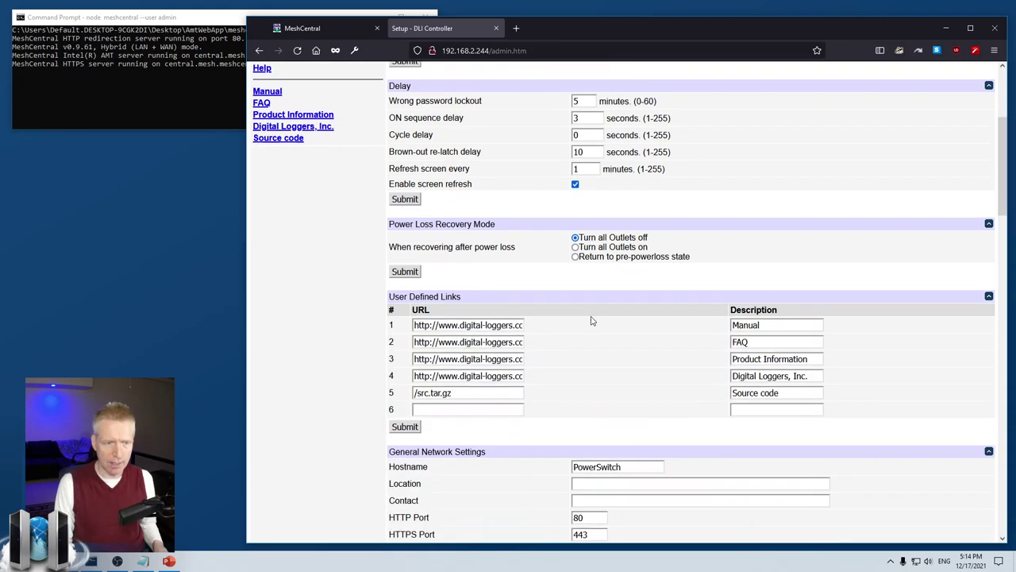
scroll(591, 321, "up", 4)
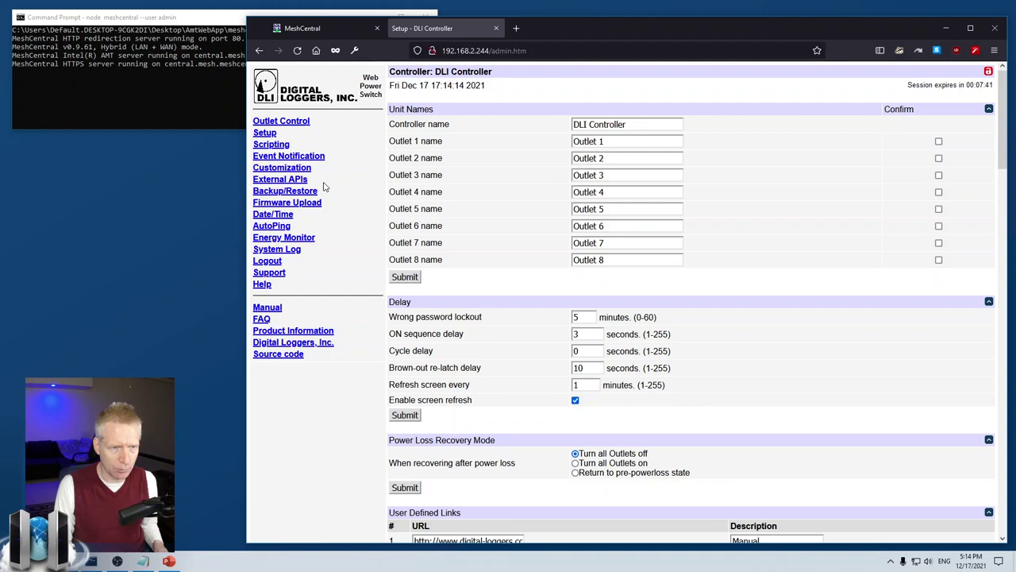
scroll(476, 291, "down", 8)
scroll(477, 291, "down", 2)
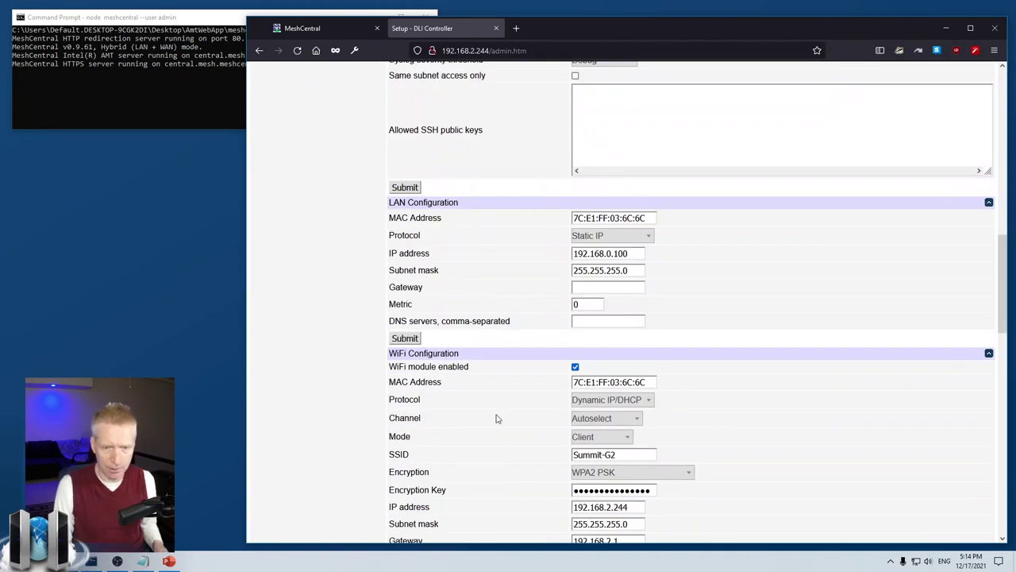
scroll(723, 512, "down", 7)
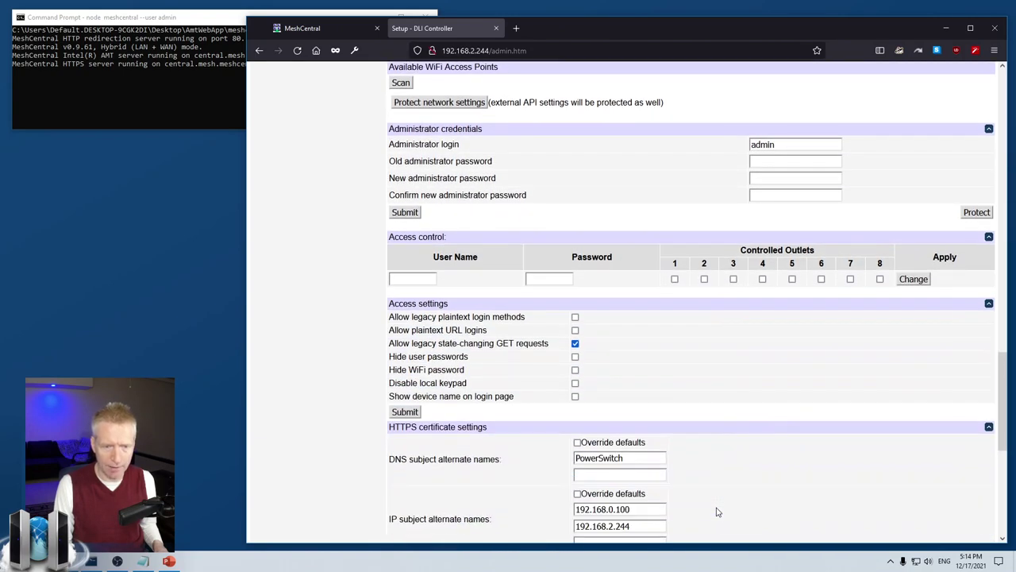
scroll(715, 510, "up", 20)
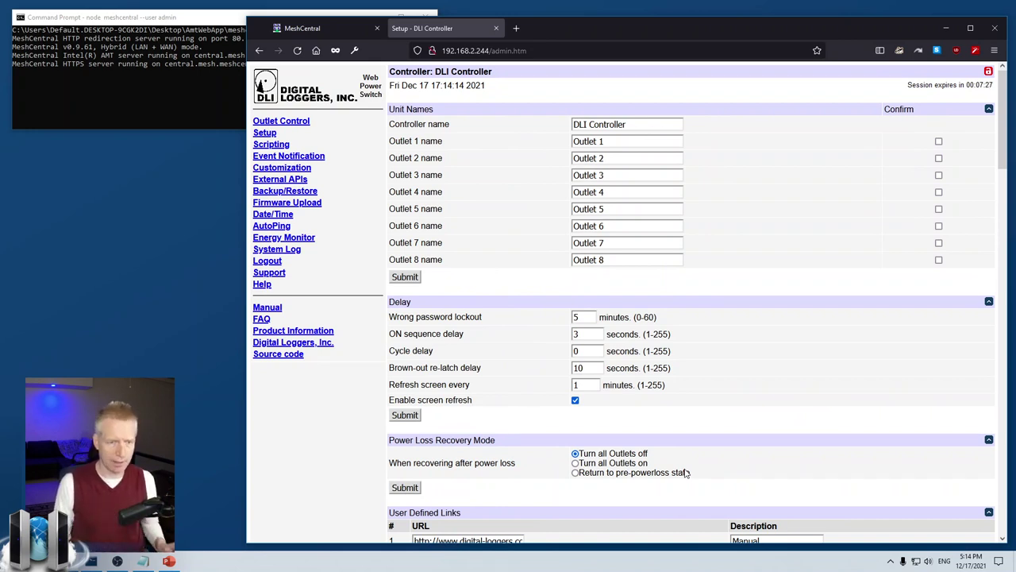
left_click(305, 28)
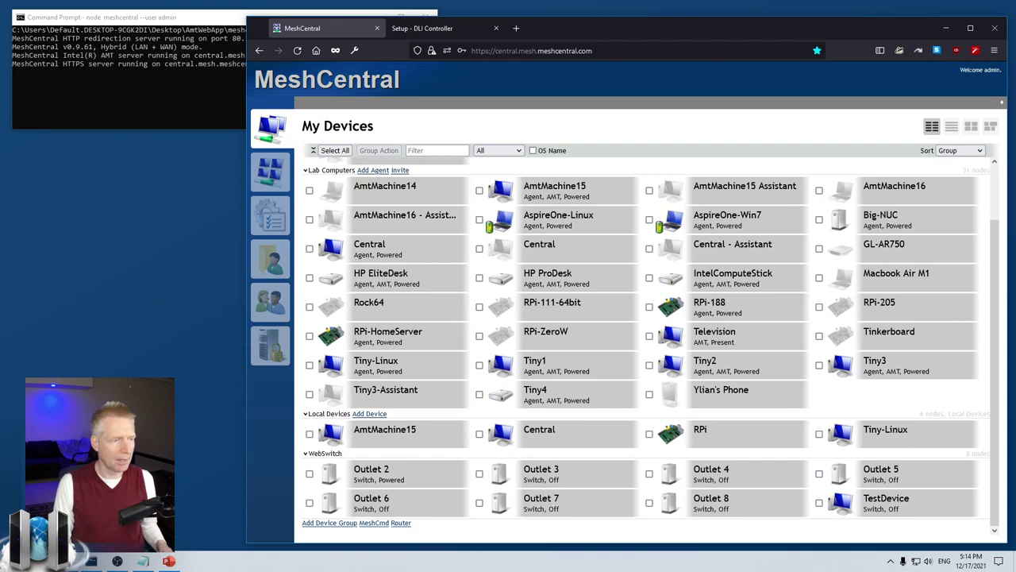